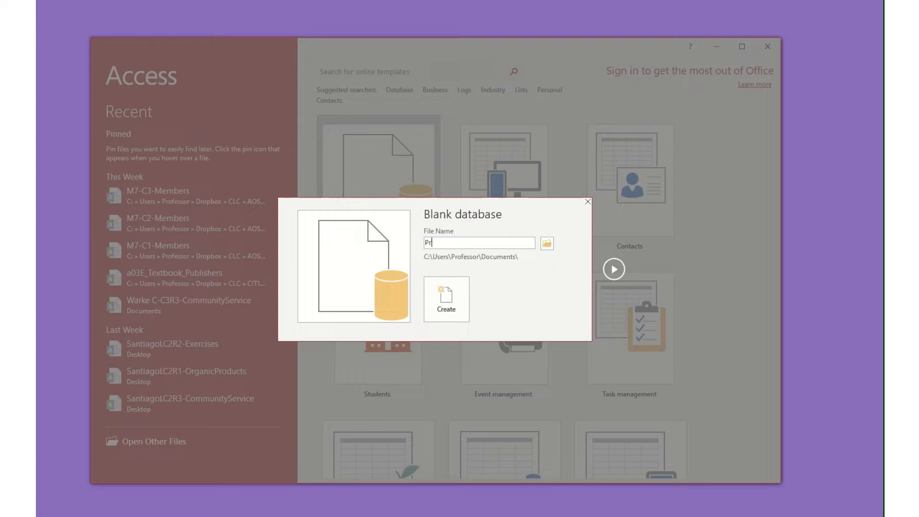
- Create a blank database named Practice test, stored on the Desktop
text(ice test)
click(547, 243)
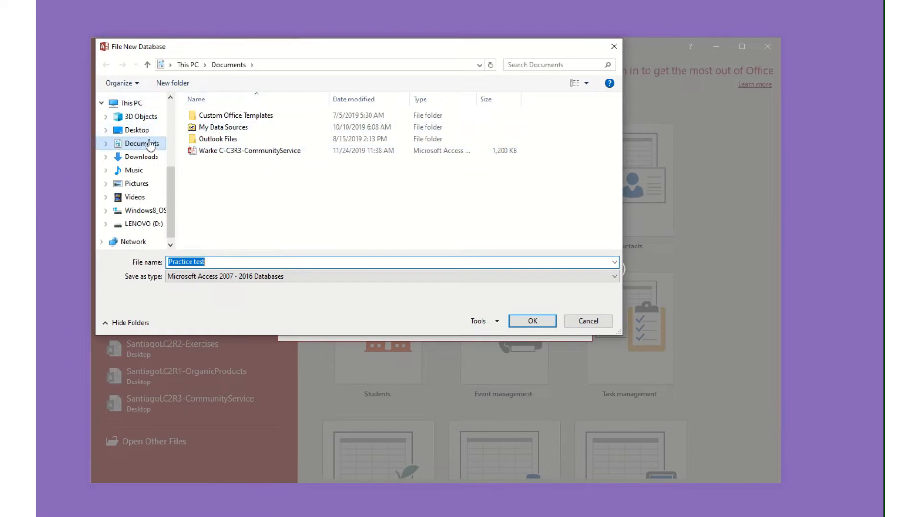
click(146, 131)
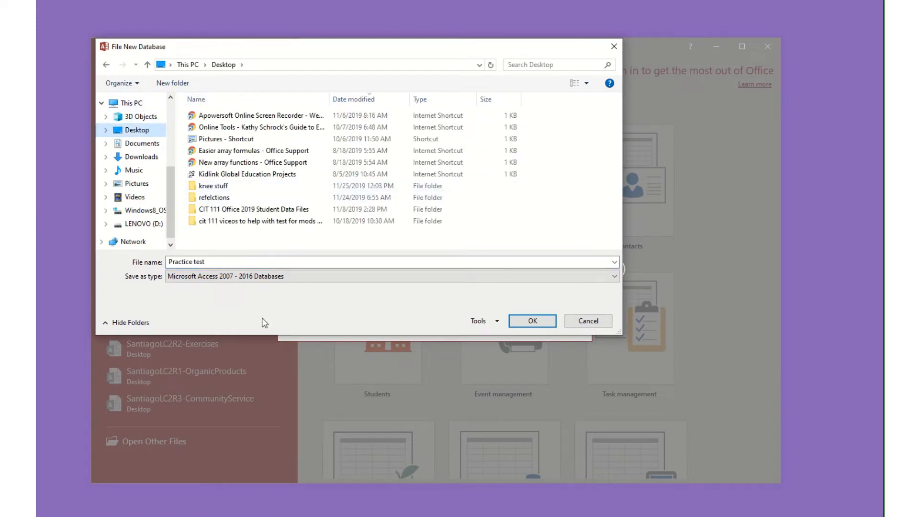
click(533, 320)
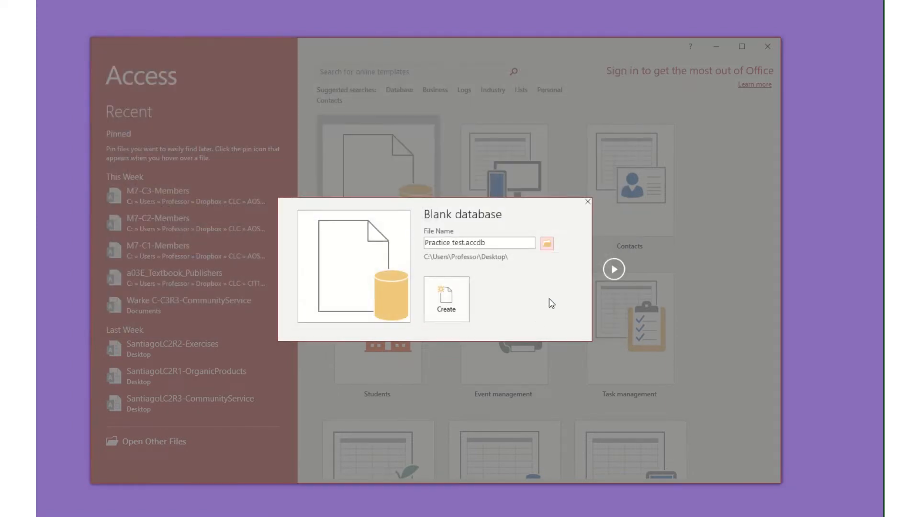
click(430, 281)
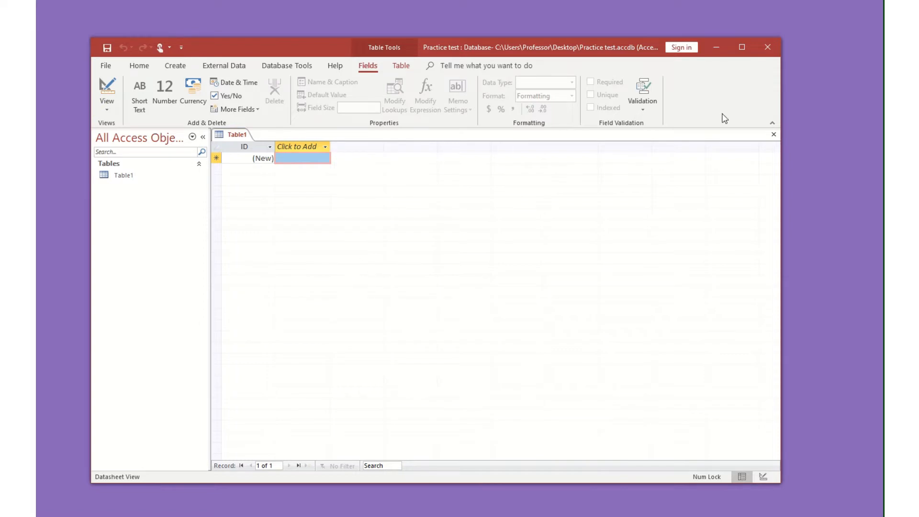
- Close the default empty table and start a new table in Design view
click(774, 135)
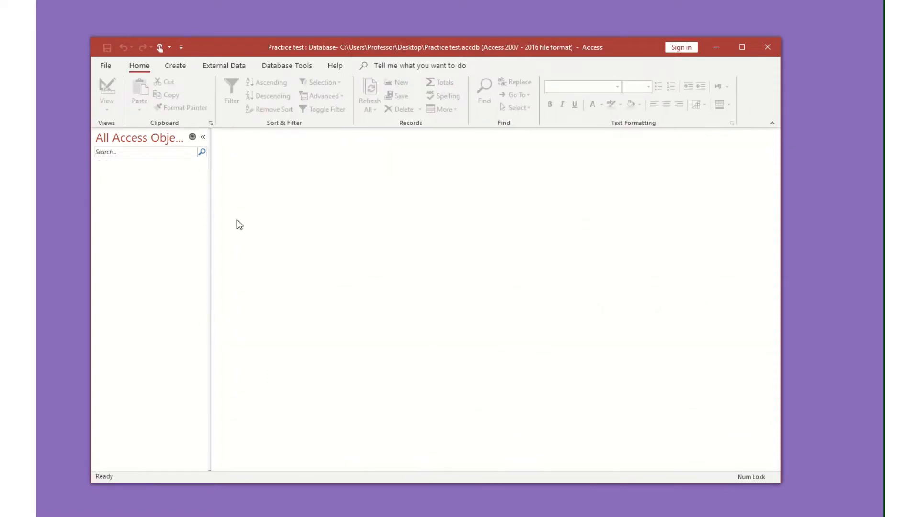
click(177, 67)
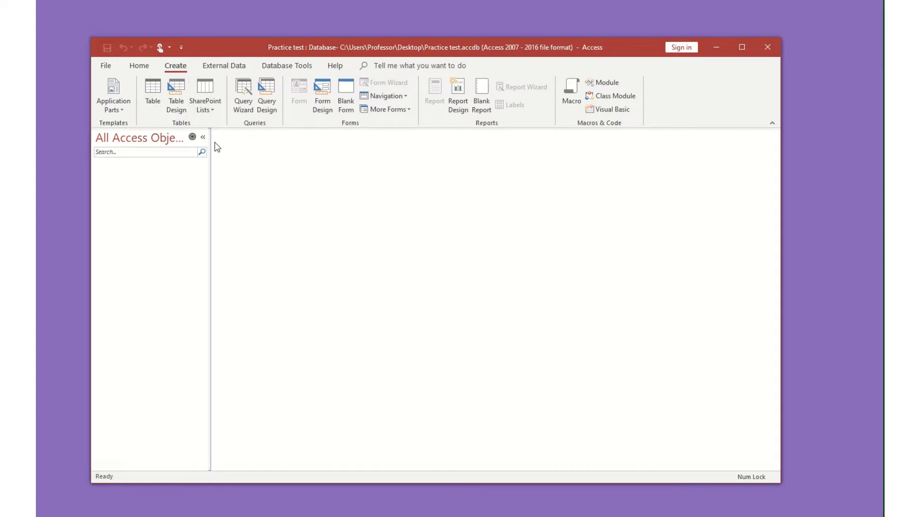
click(173, 91)
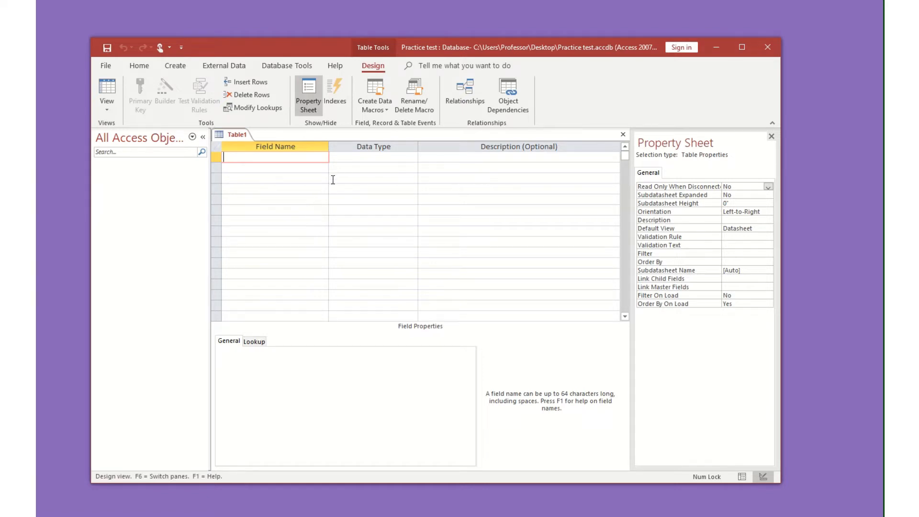
- Add a Short Text field named Employee ID with the description "8 character ID" and make it the primary key
text(Employee ID)
click(367, 158)
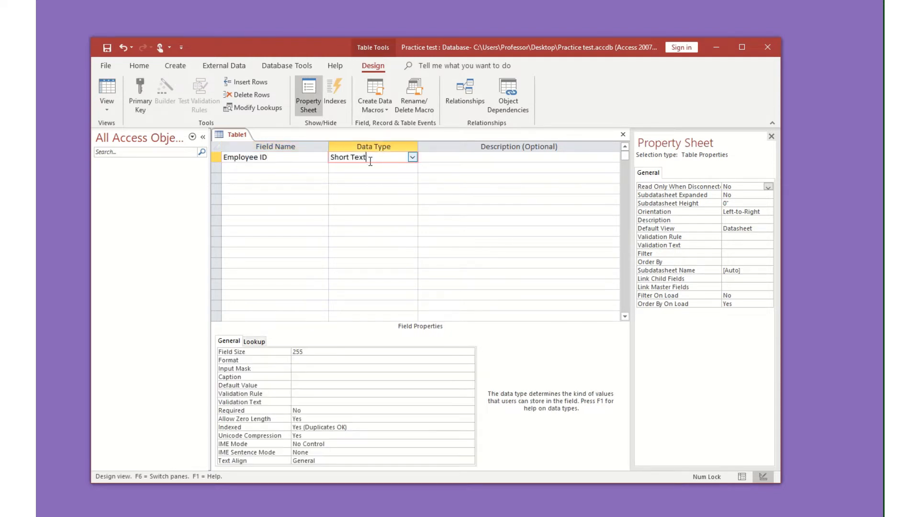
click(460, 157)
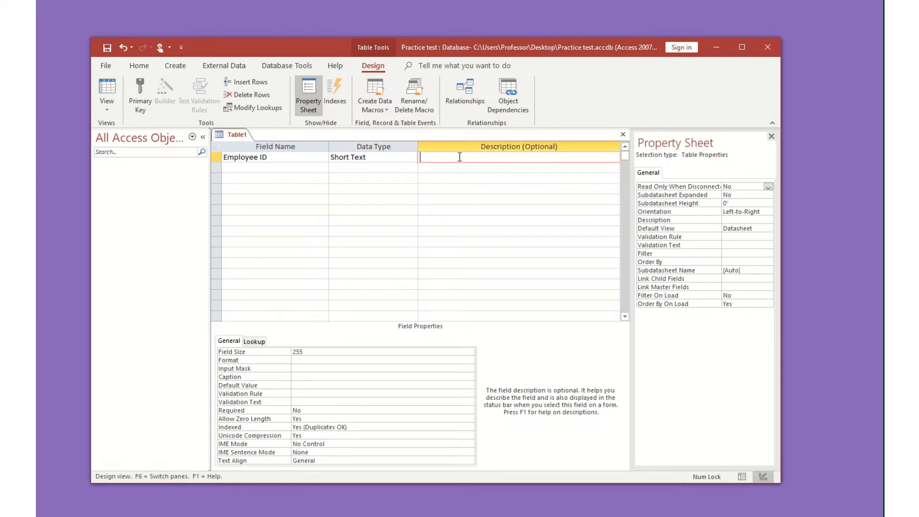
text(8 character ID)
click(220, 159)
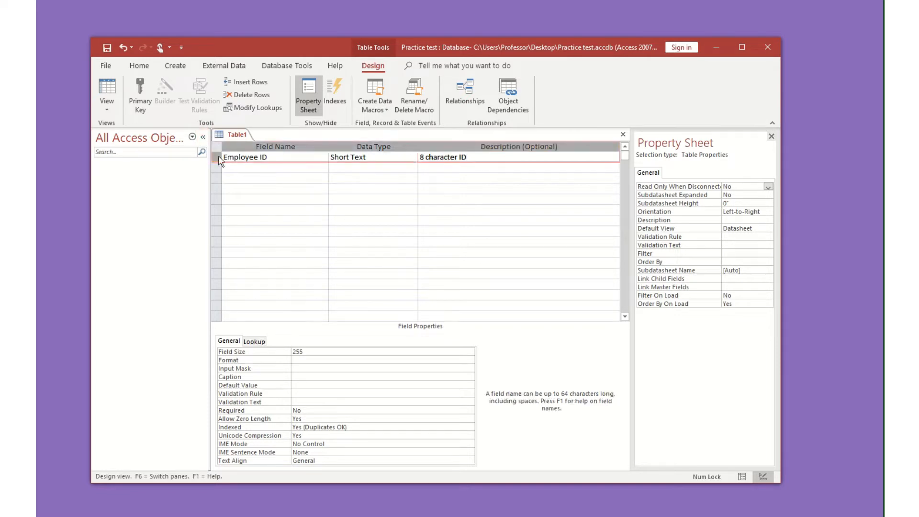
click(148, 93)
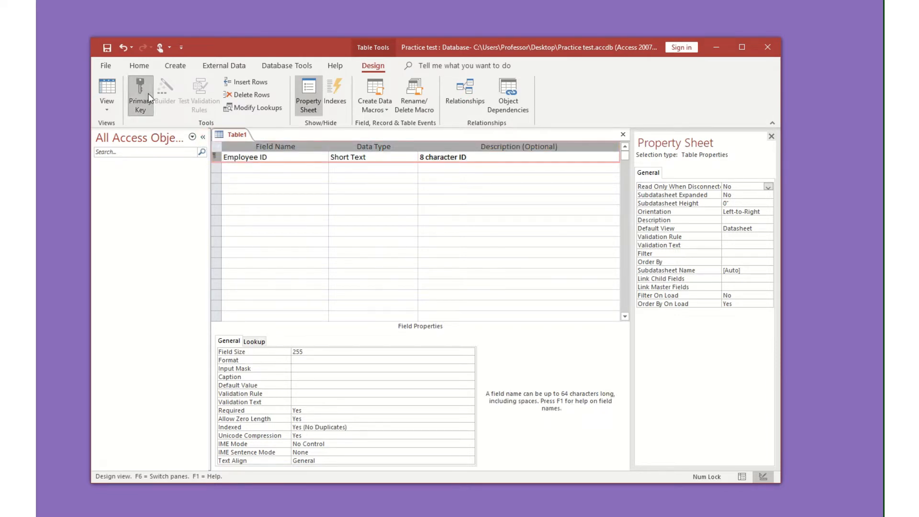
- Add a Short Text field named Title below Employee ID and set its field size to 50
click(220, 169)
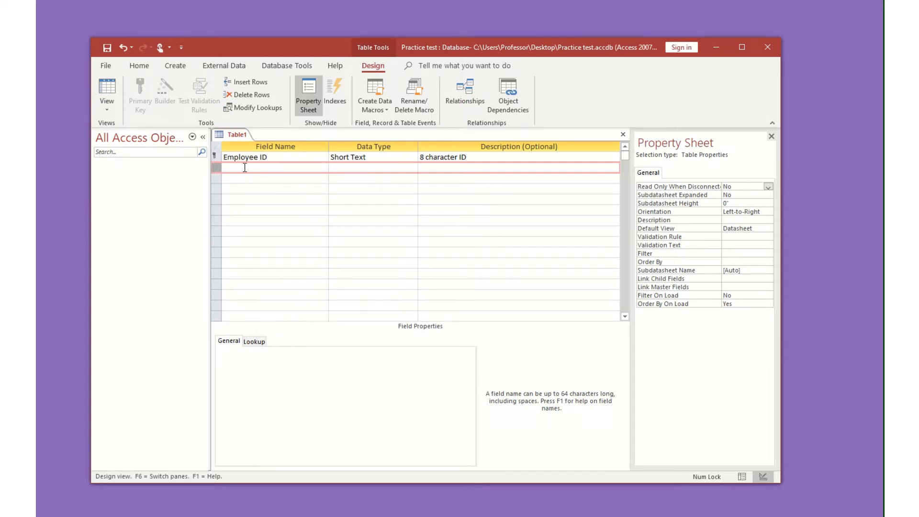
click(245, 168)
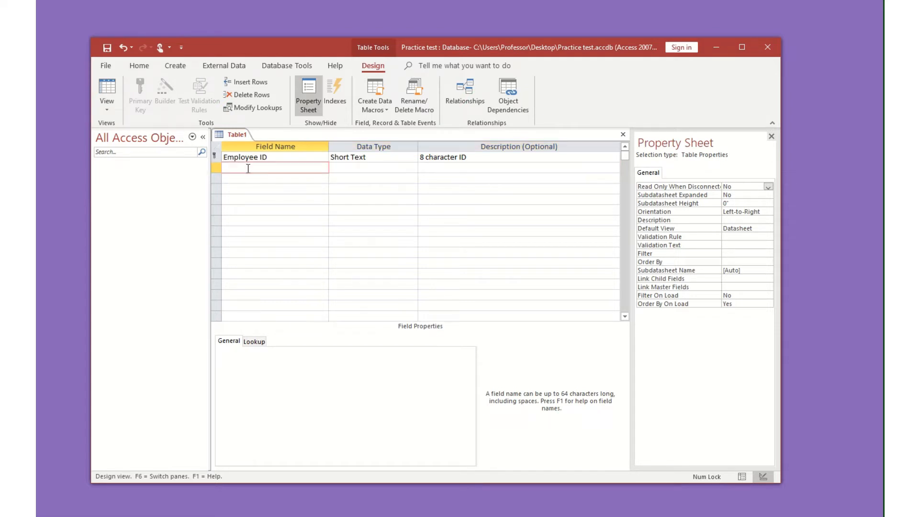
text(Title)
key(Tab)
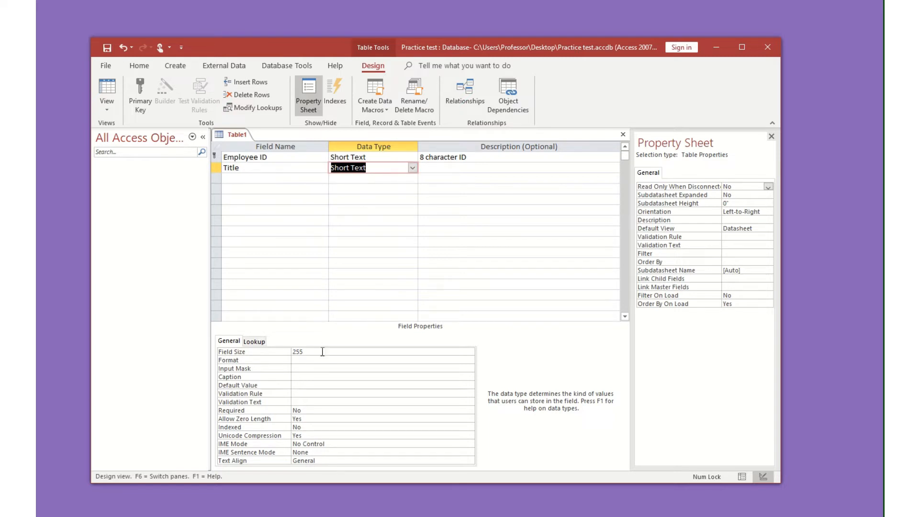
click(277, 354)
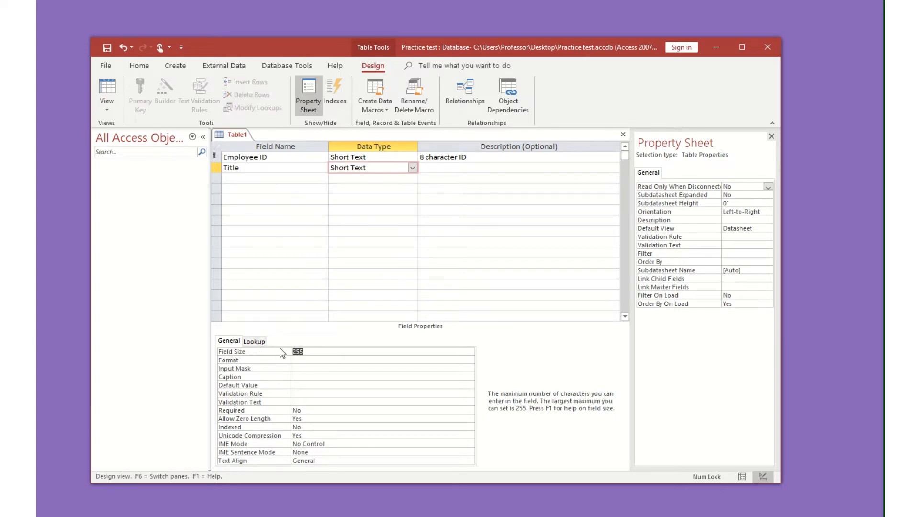
text(50)
- Open the field size of the Employee ID field for editing
click(360, 158)
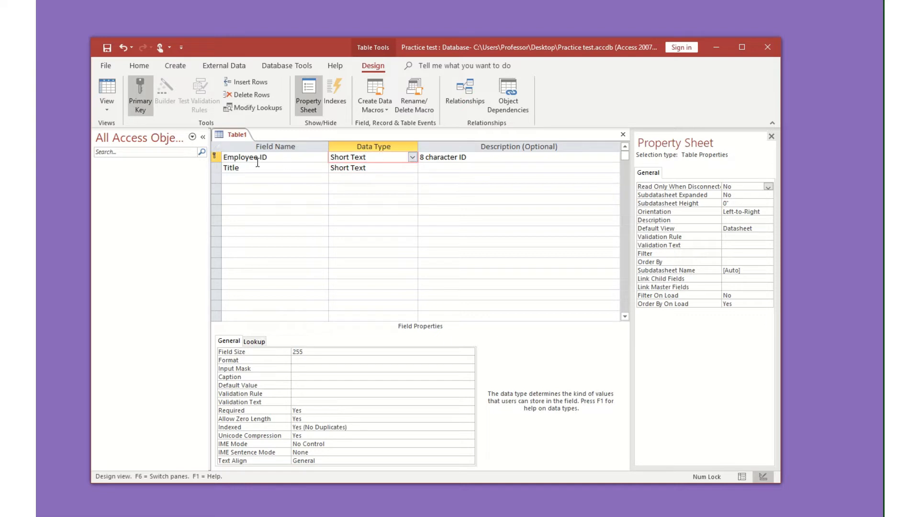
click(297, 157)
click(383, 158)
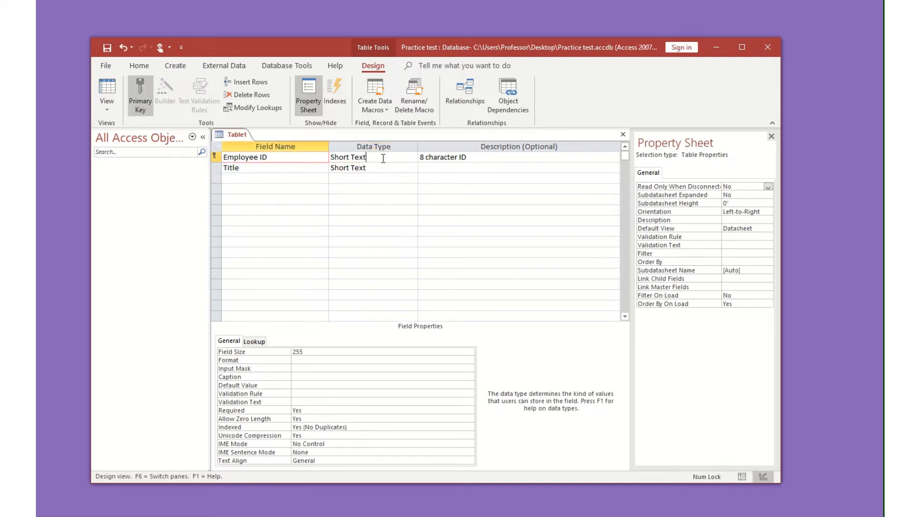
click(469, 157)
click(408, 157)
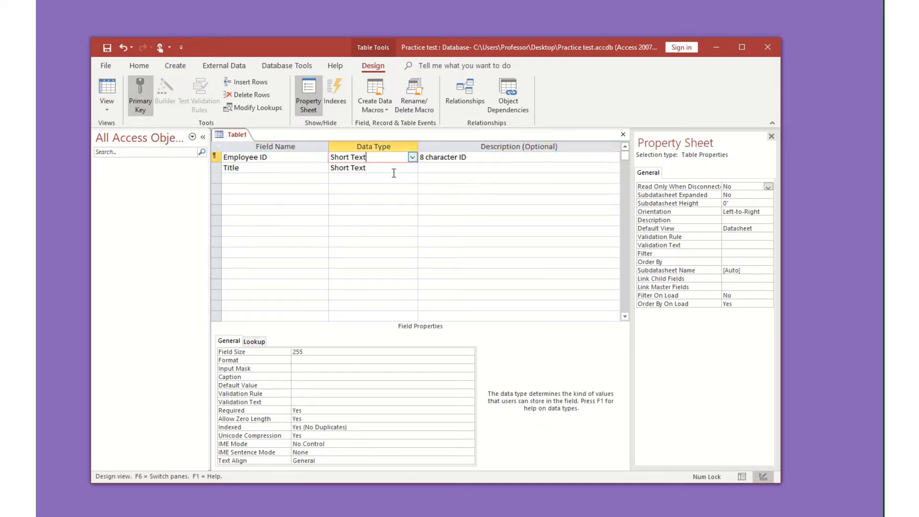
click(294, 351)
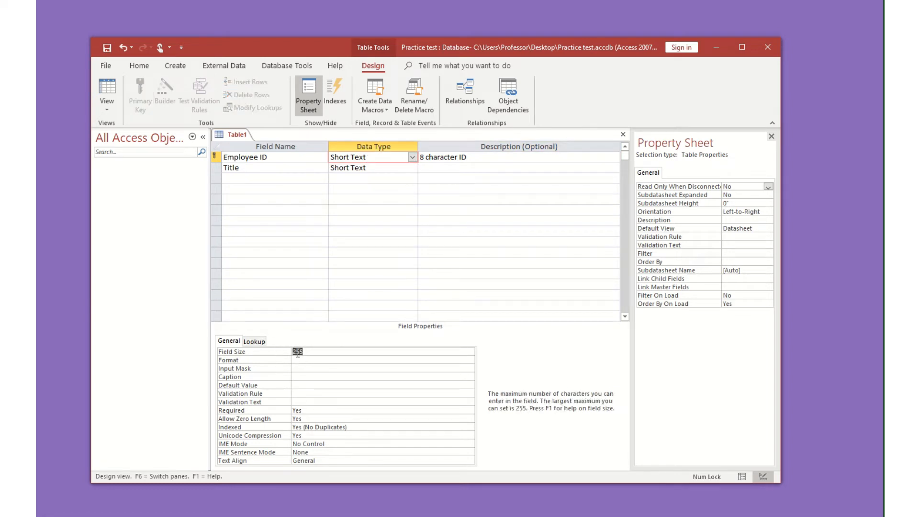
- Add a Short Text field named Last Name below Title and set its field size to 30
click(265, 179)
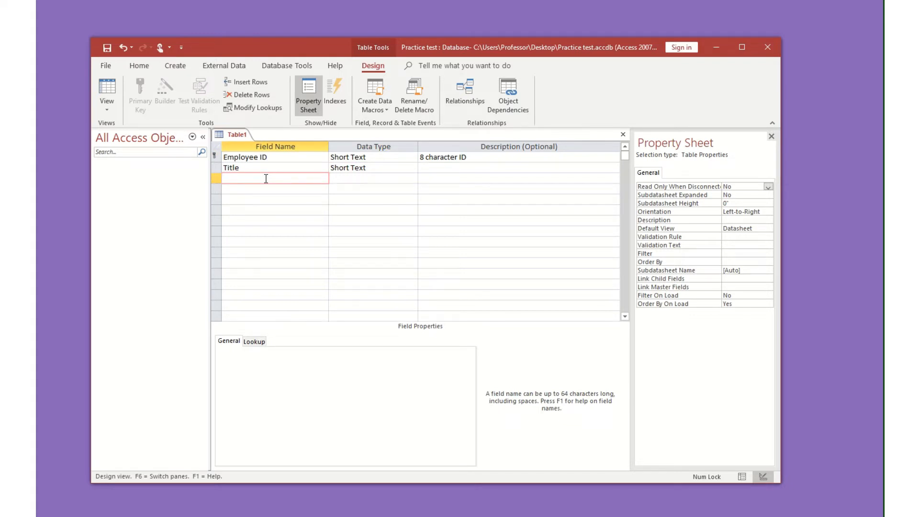
text(Last Name)
key(Tab)
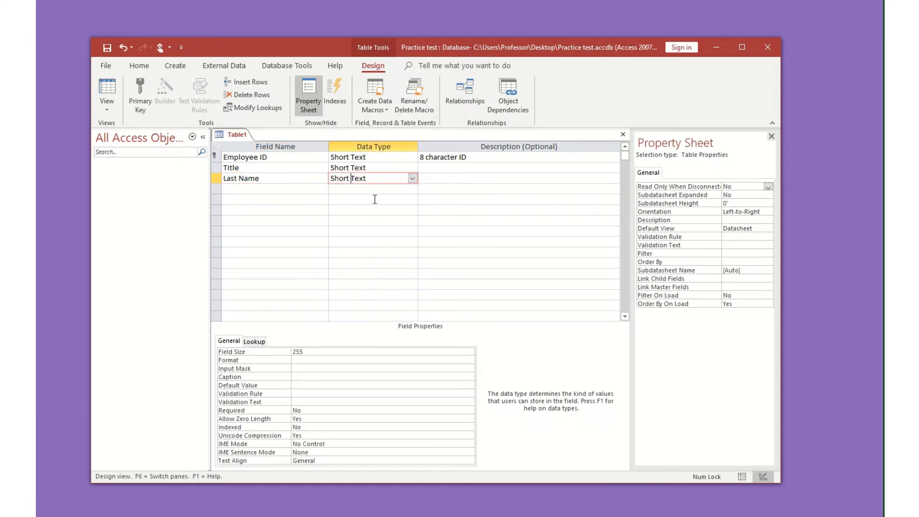
click(309, 352)
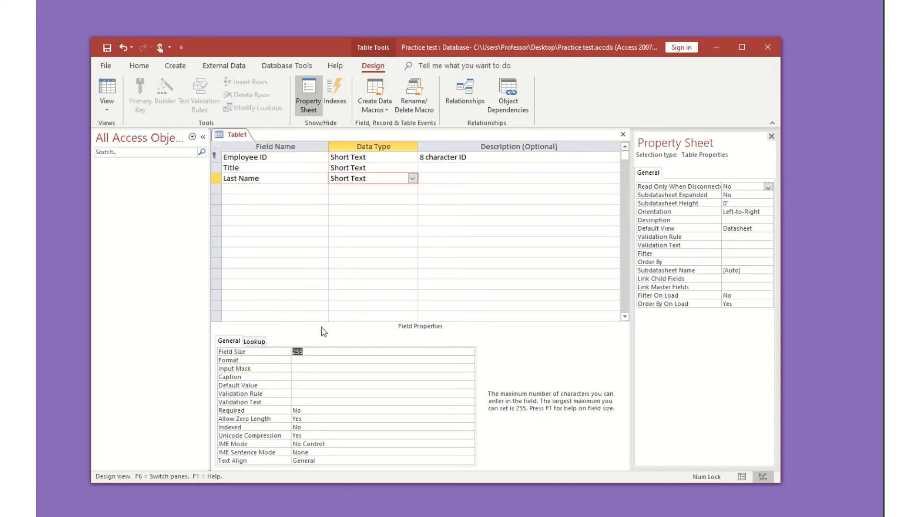
text(30)
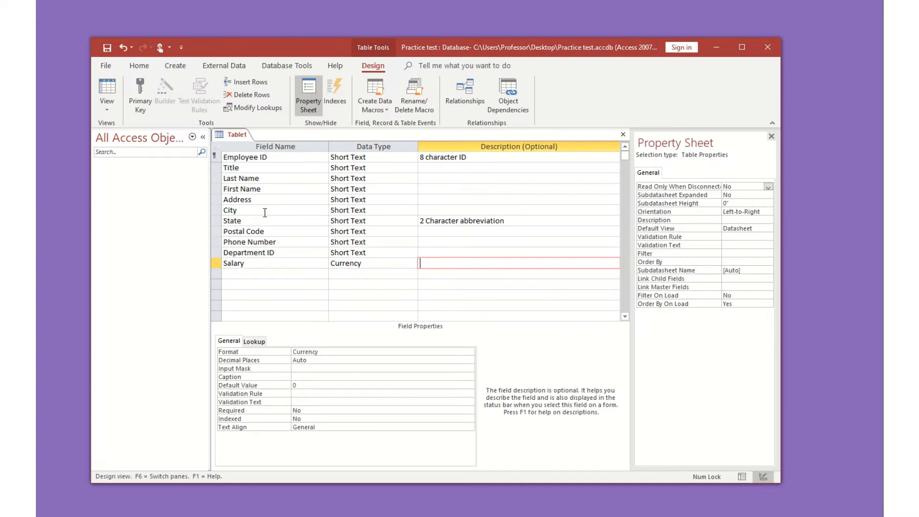
- Save the table as Administrators and close it
click(107, 48)
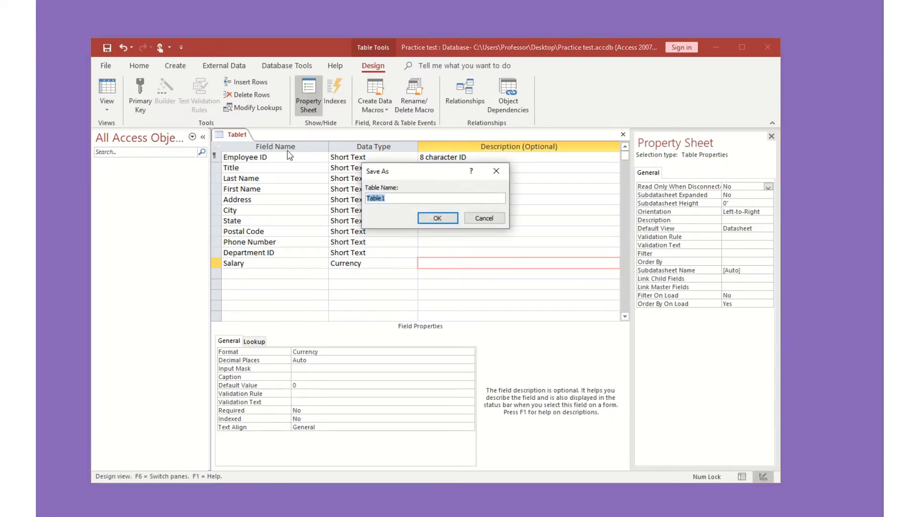
text(Administrators)
click(437, 219)
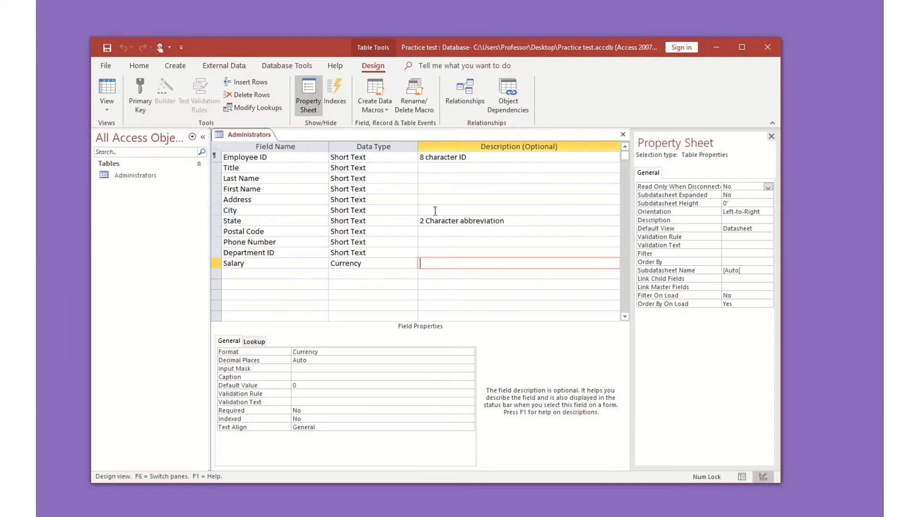
click(622, 135)
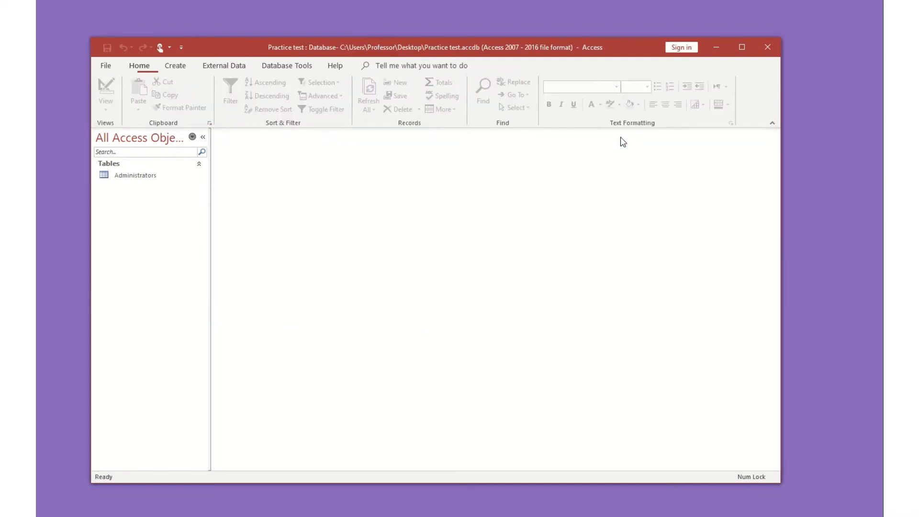
- Open the Administrators table for data entry and start the first record with the employee ID and the title "The Boss"
double_click(154, 177)
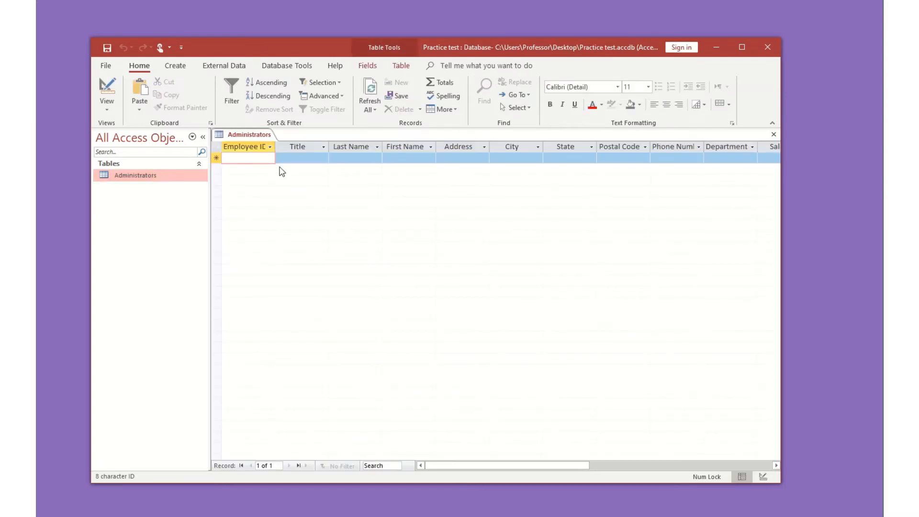
key(Caps_Lock)
text(A)
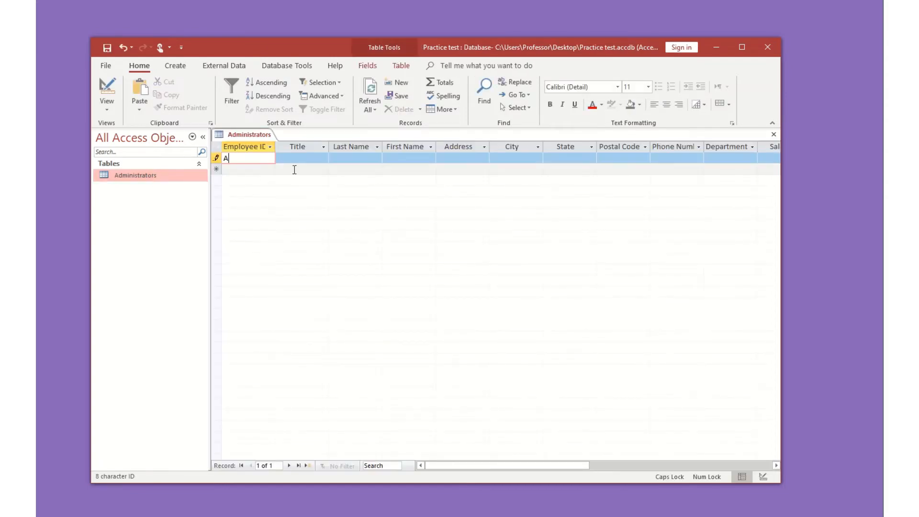
text(DM-900)
key(Caps_Lock)
key(Tab)
text(The B)
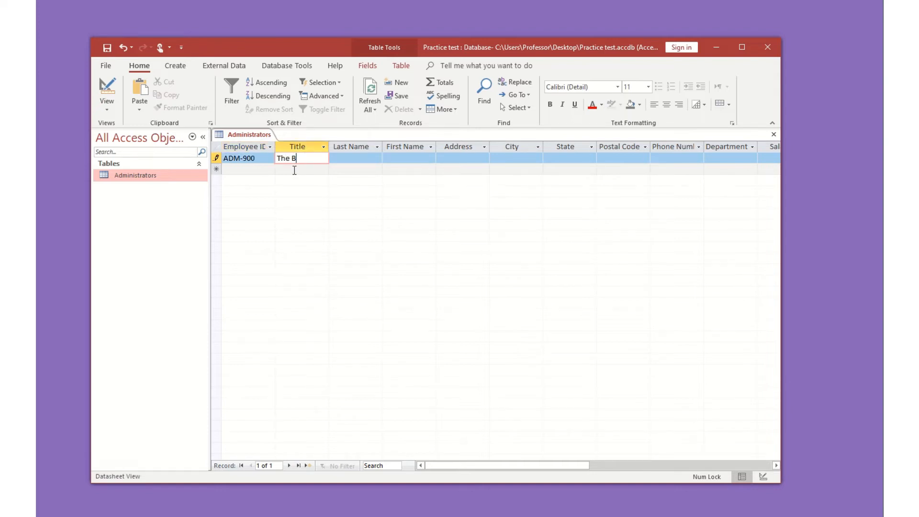
text(oss)
- Enter the administrator's last name and first name in the first record
key(Tab)
text(Freeman)
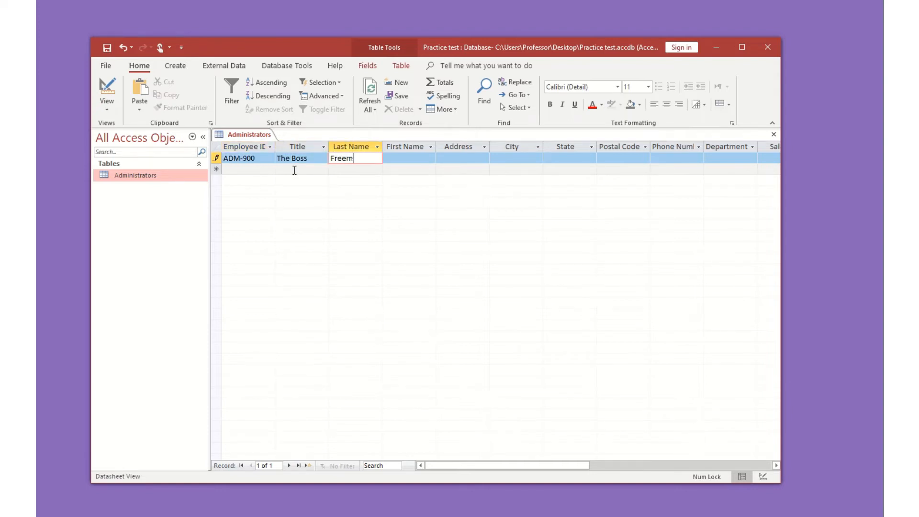
key(Tab)
text(Stacy)
key(Tab)
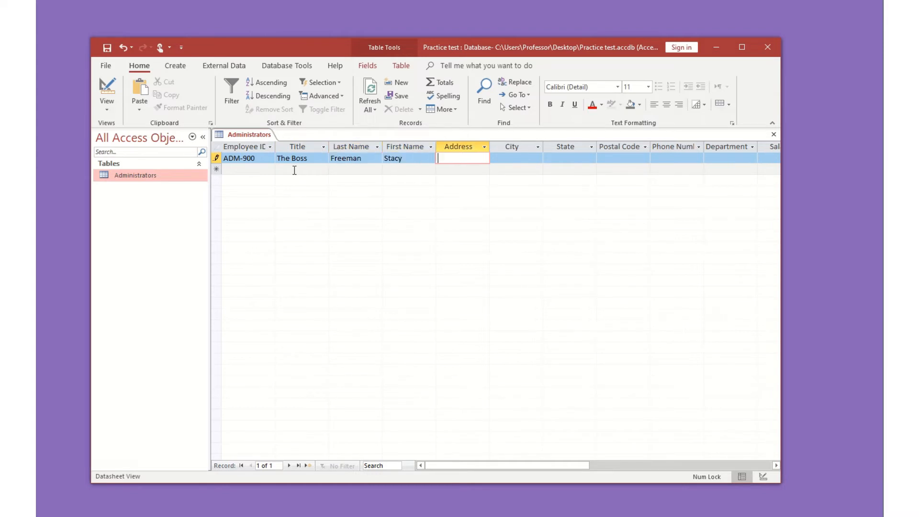
- Fill the record's address and city with vvv, state and postal code with vv, phone number with v, and department ID with IT
text(vvv)
key(Tab)
text(vvv)
key(Tab)
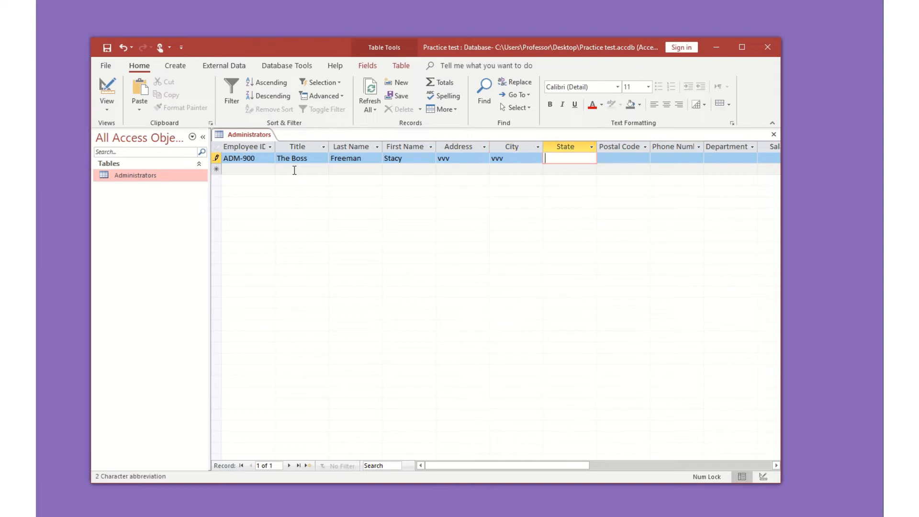
text(vv)
key(Tab)
text(vv)
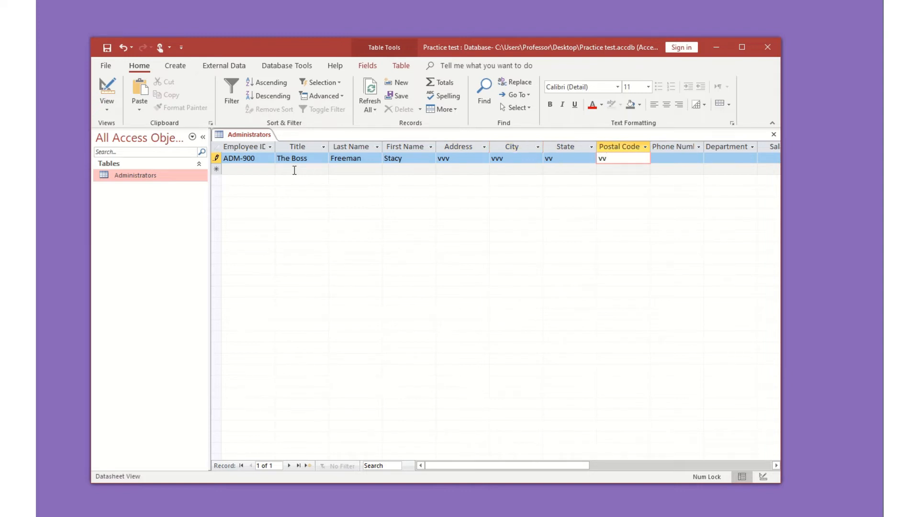
key(Tab)
text(v)
key(Tab)
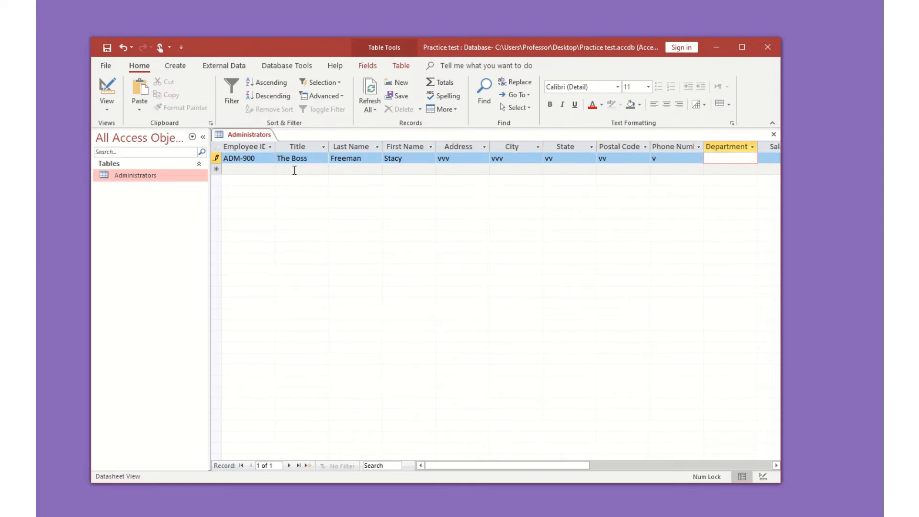
text(IT)
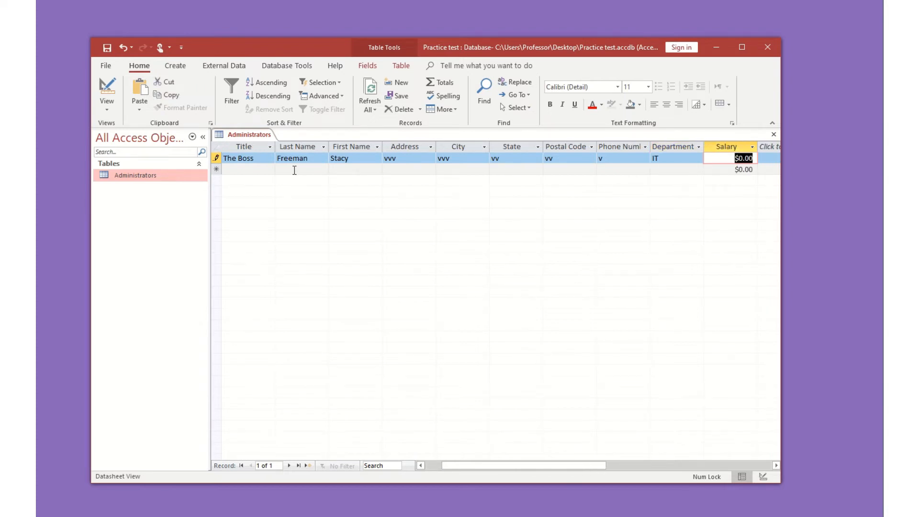
- Enter 90000000 as the first record's salary, completing the record, and close the Administrators table
text(90000000)
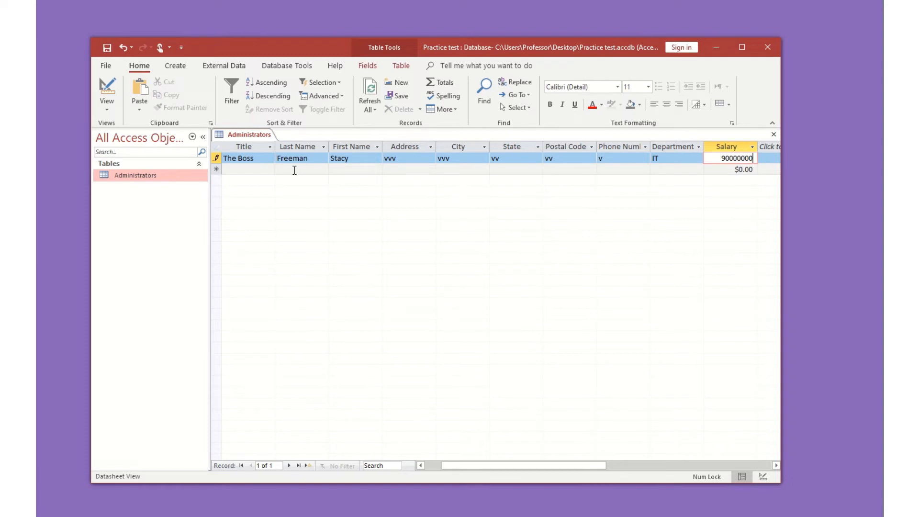
key(Tab)
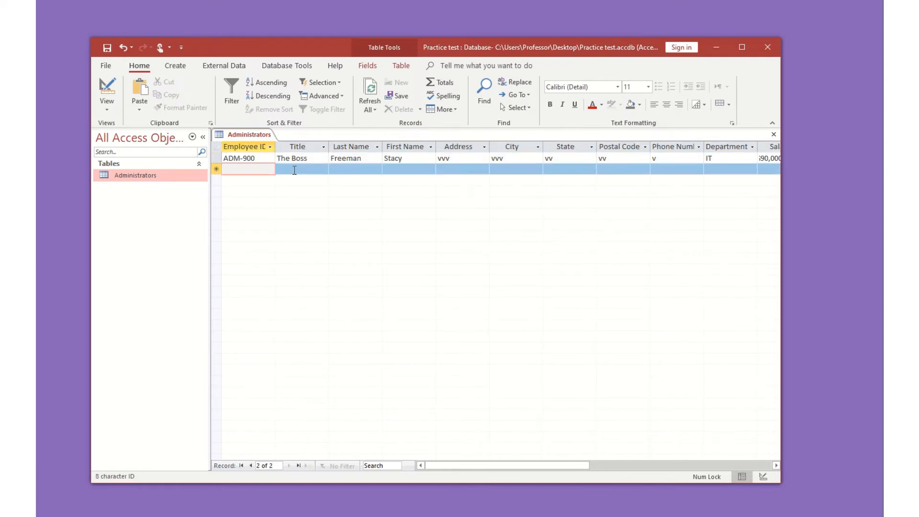
click(775, 135)
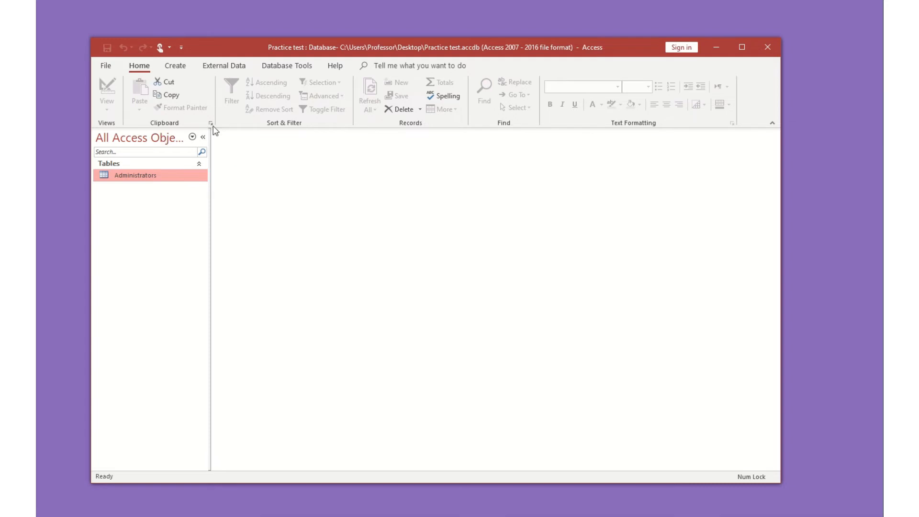
- Start importing external data from an Excel file, appending a copy of the records to the Administrators table
click(224, 67)
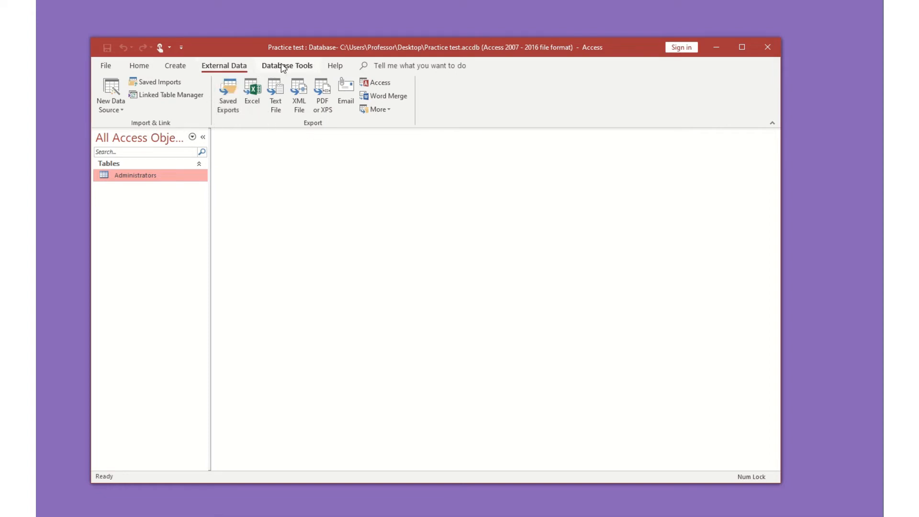
mouse_move(361, 0)
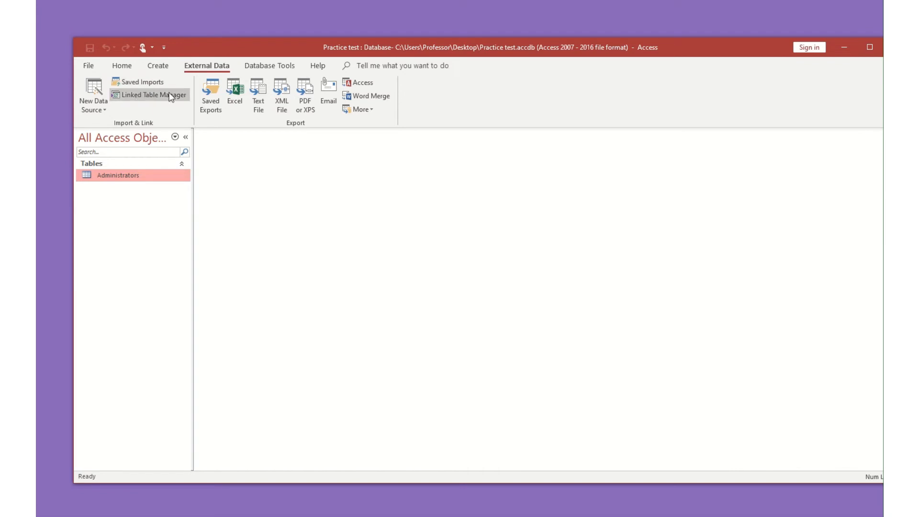
click(100, 111)
mouse_move(120, 131)
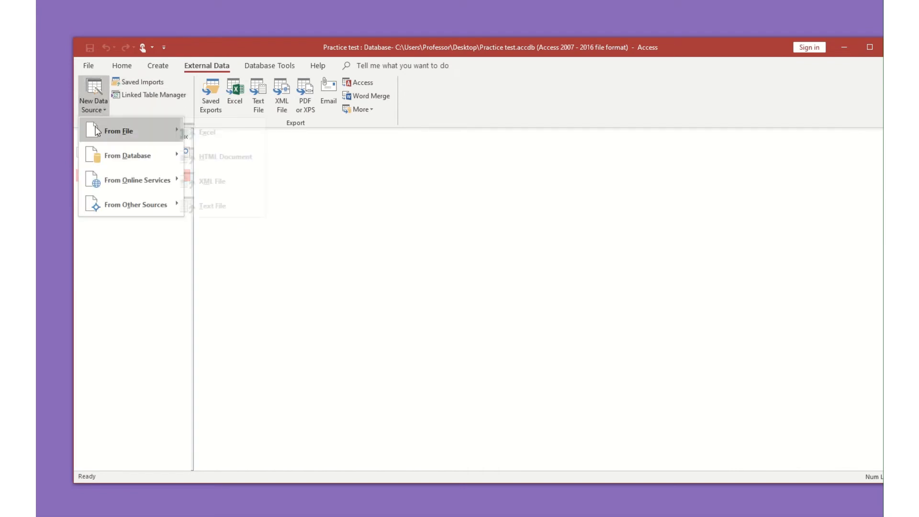
click(211, 138)
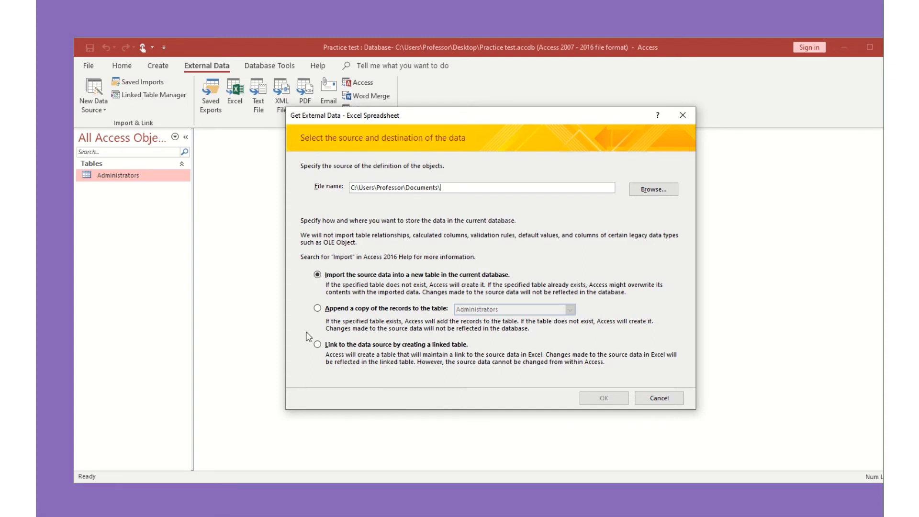
click(321, 308)
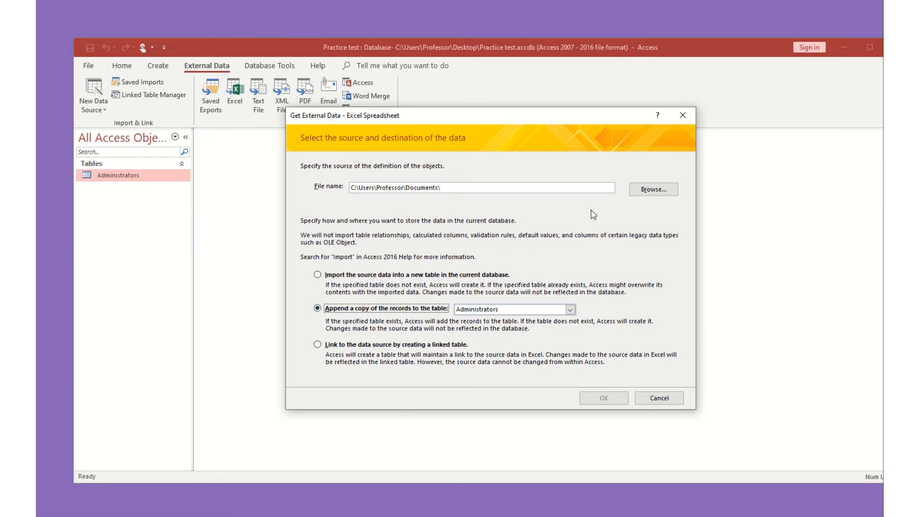
- Choose the workbook "Administrators-for practice test" on the Desktop as the import source
click(663, 189)
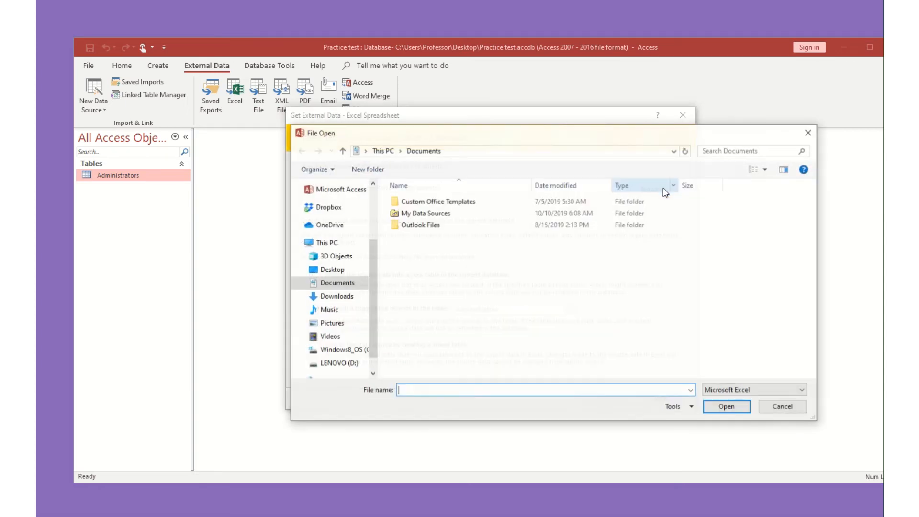
click(335, 270)
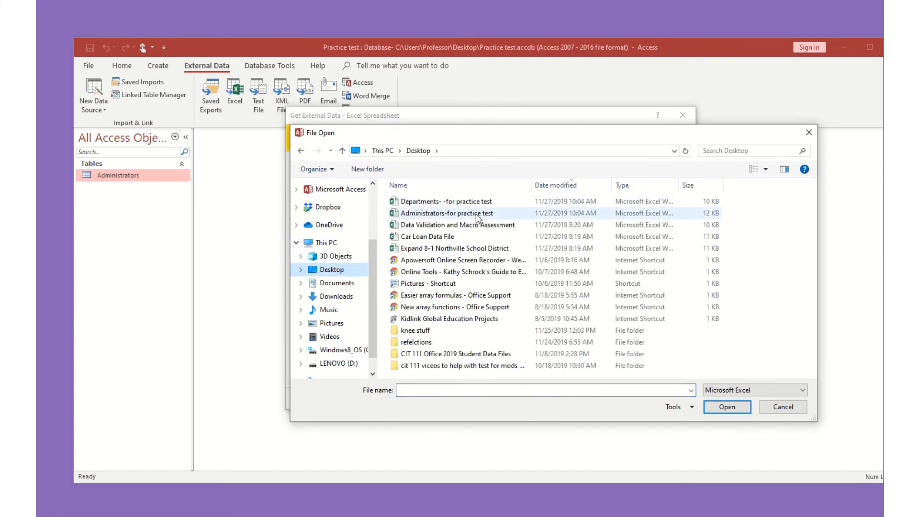
click(469, 215)
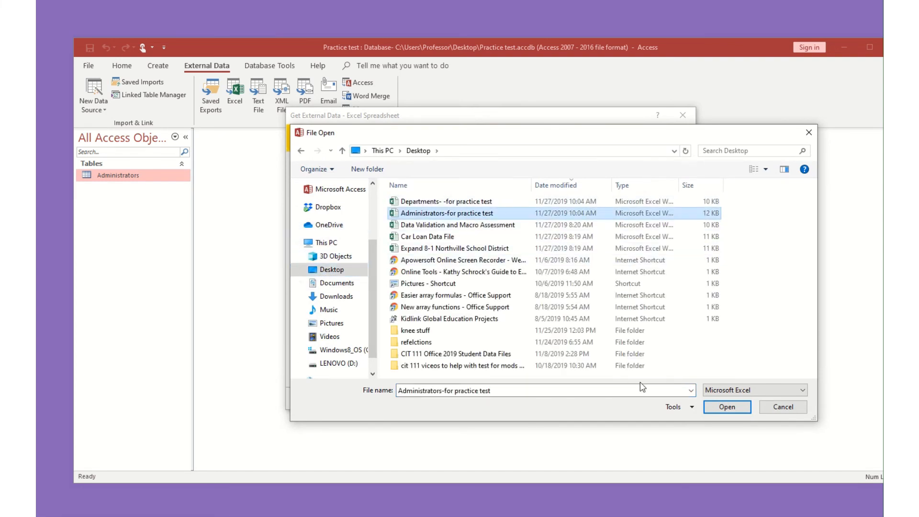
click(727, 407)
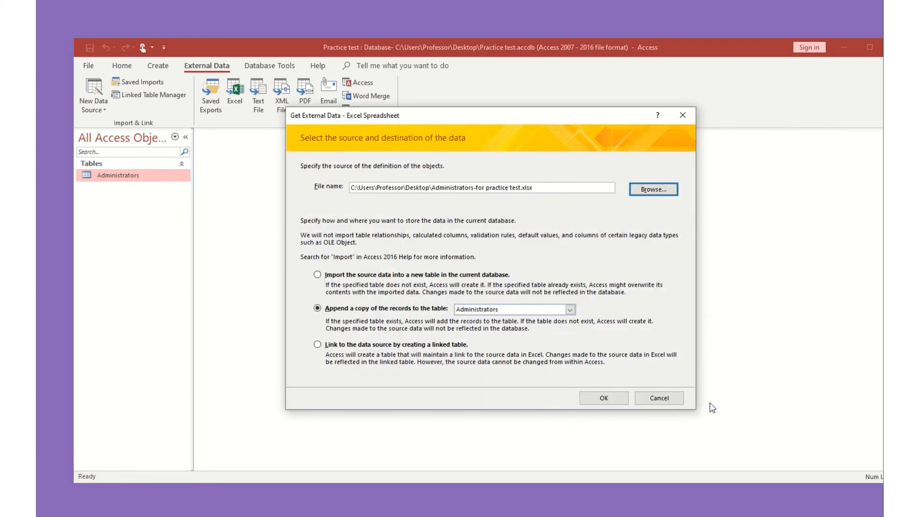
- Run the spreadsheet import into the Administrators table through to the end, without saving the import steps
click(613, 400)
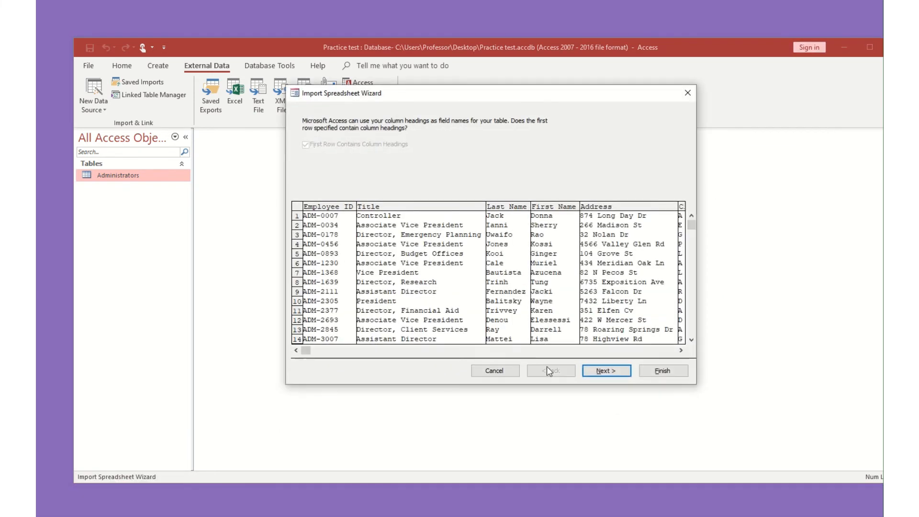
click(604, 371)
click(651, 373)
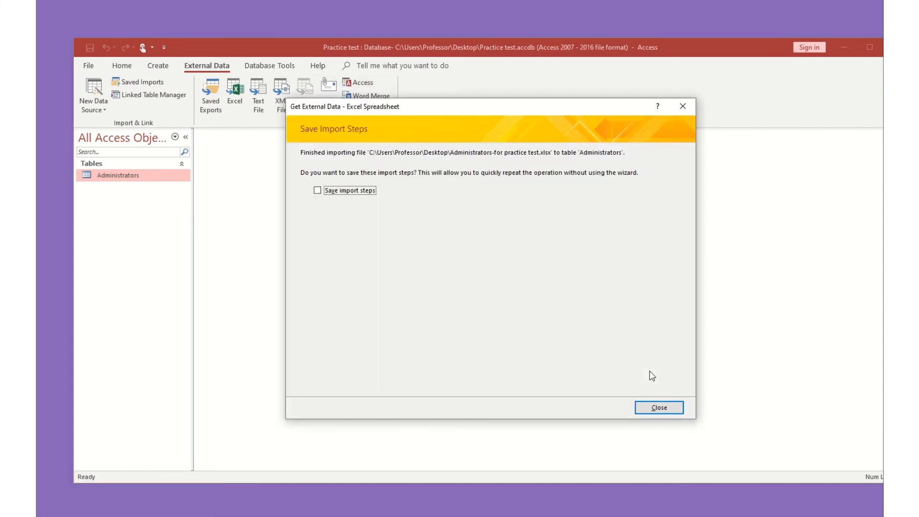
click(652, 408)
click(659, 409)
- Open the Administrators table and fit the width of all its columns to their contents
double_click(140, 176)
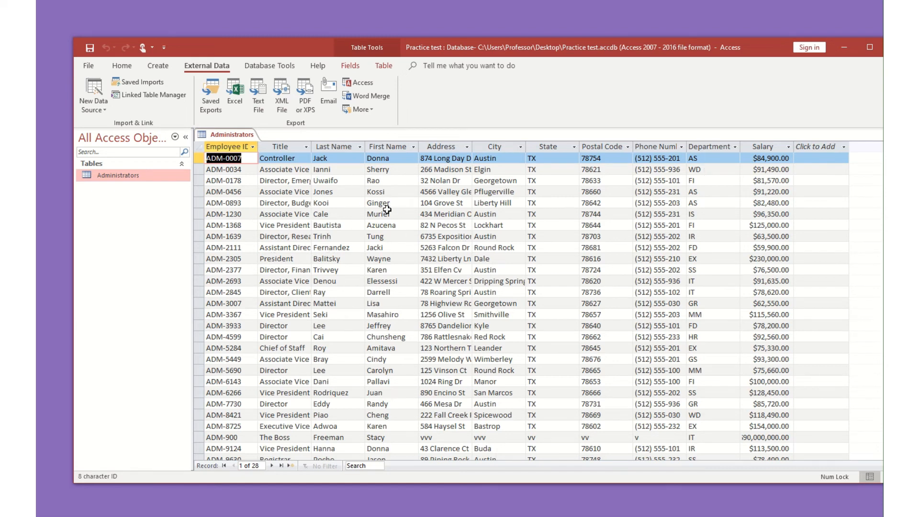
click(197, 148)
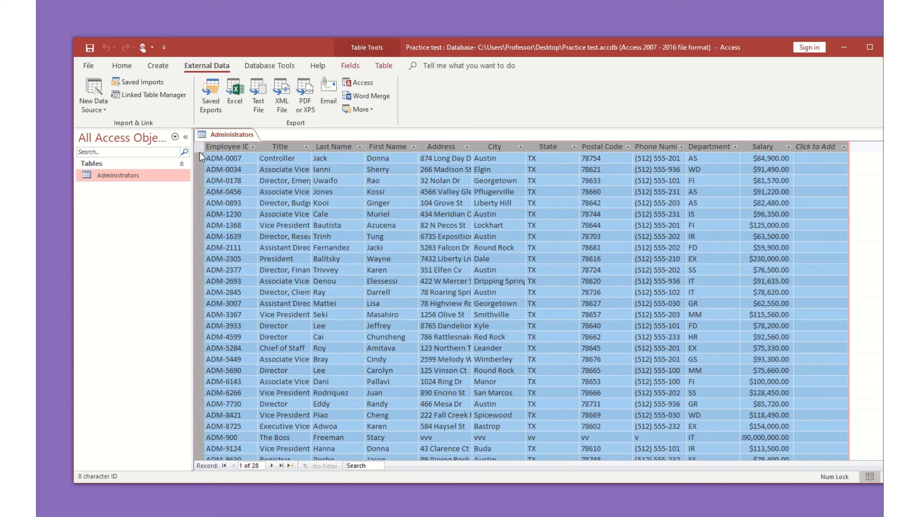
double_click(364, 149)
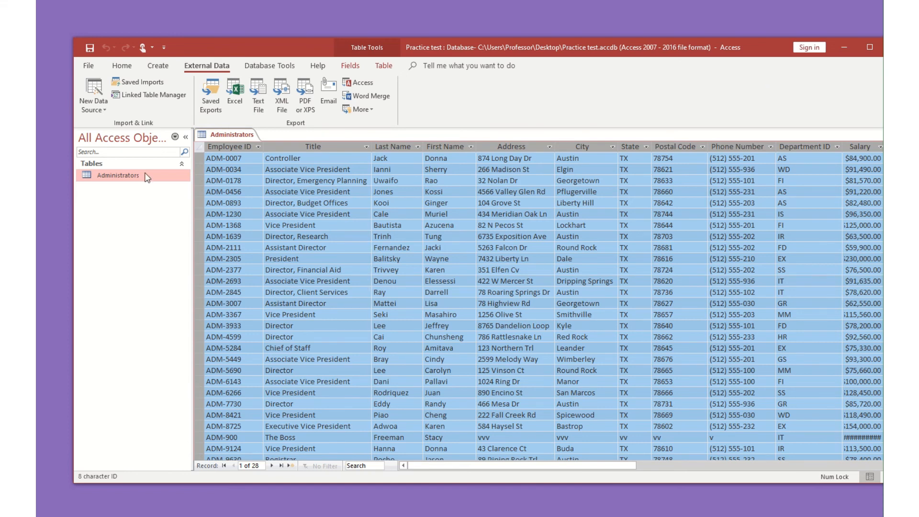
- Sort the Administrators records by Title in ascending order
click(122, 66)
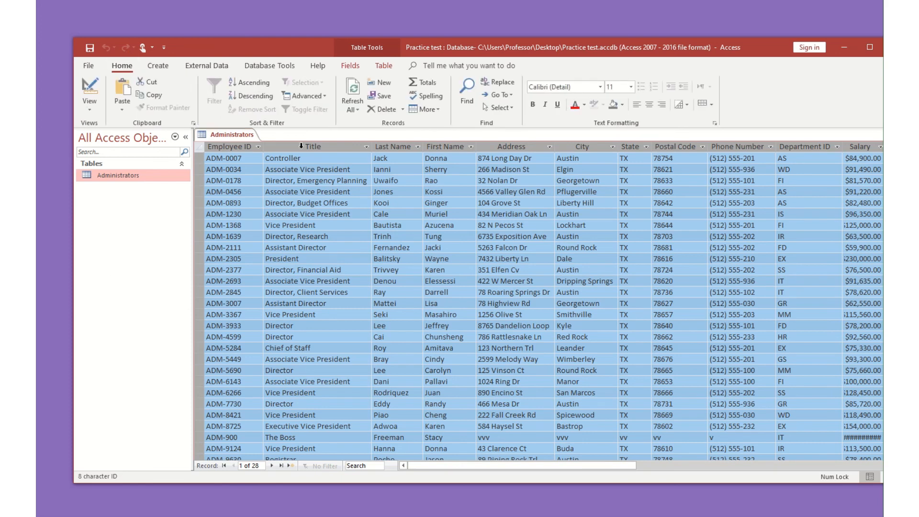
click(322, 158)
click(318, 144)
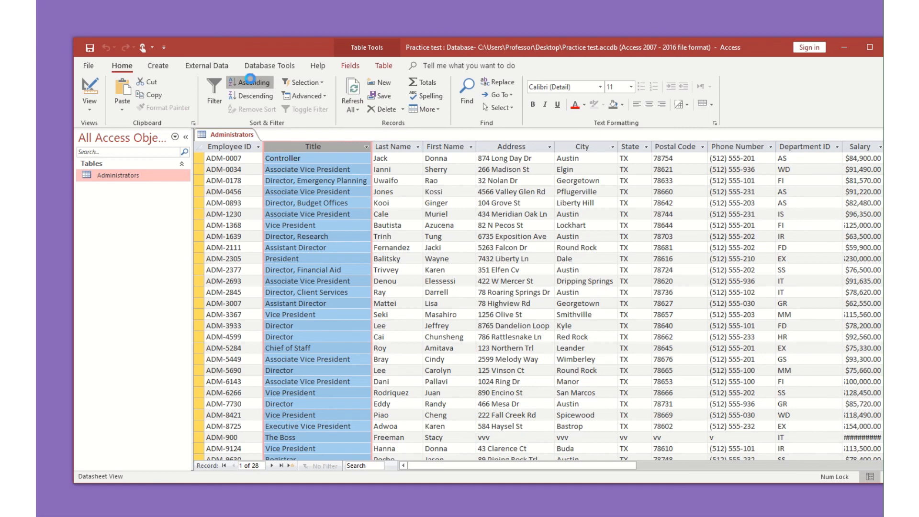
click(253, 81)
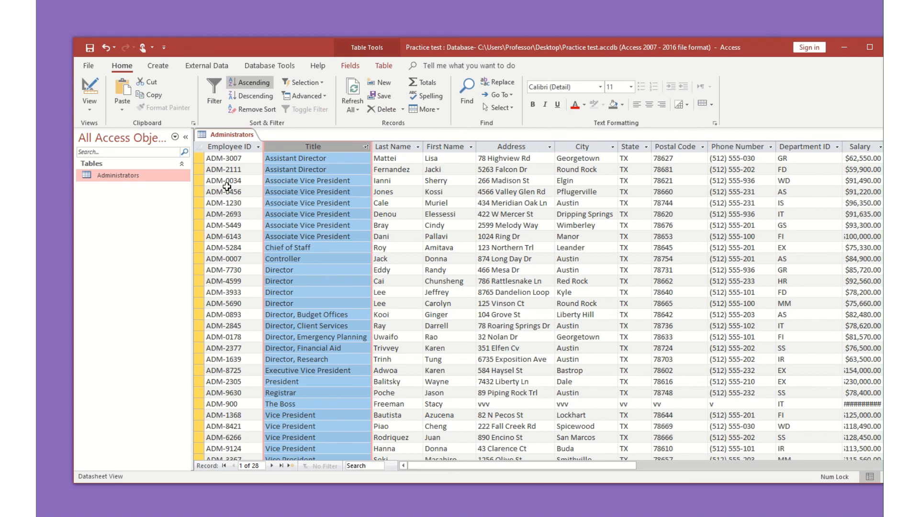
- Filter the Title column so that only records with the title Director are shown
click(367, 146)
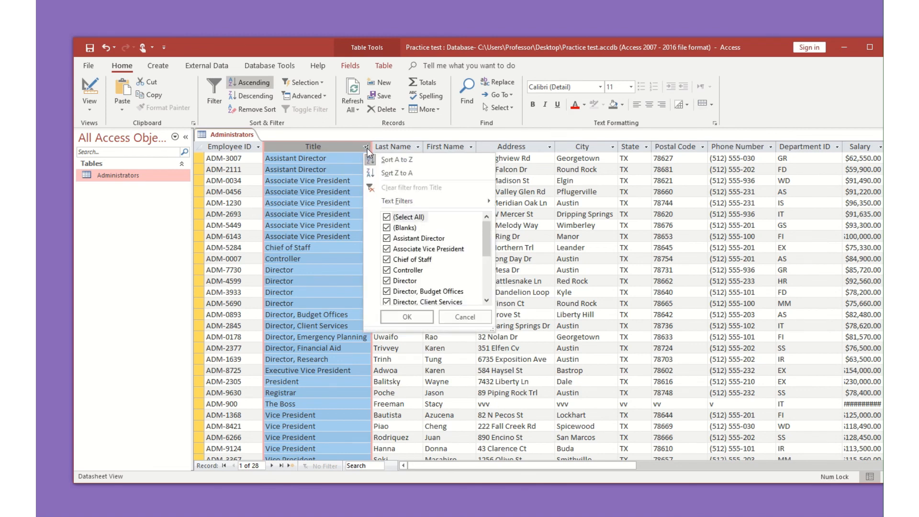
click(389, 217)
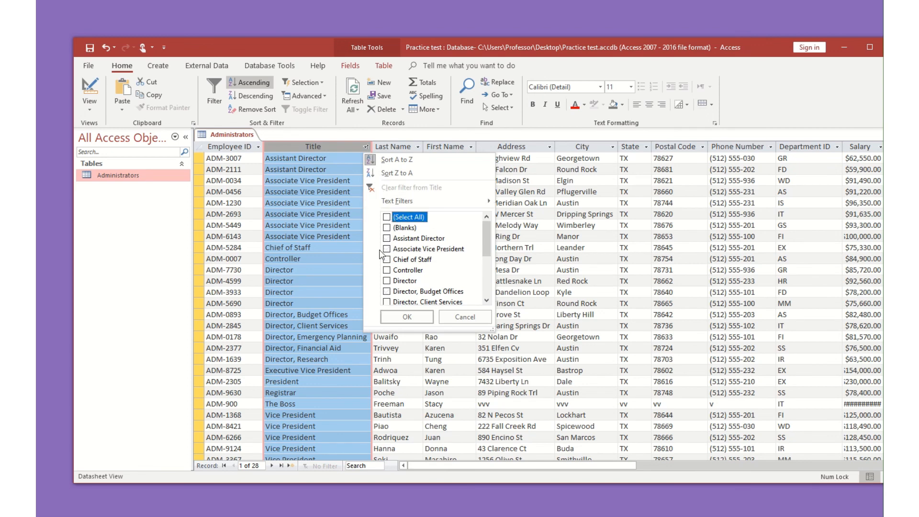
click(387, 280)
click(406, 318)
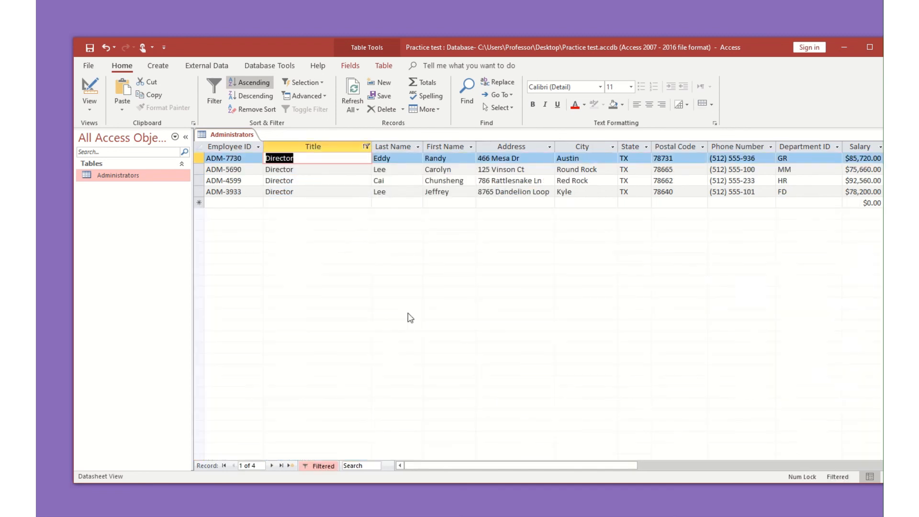
- Switch off the Title filter so all administrator records are listed again, and shift the database window slightly
click(319, 112)
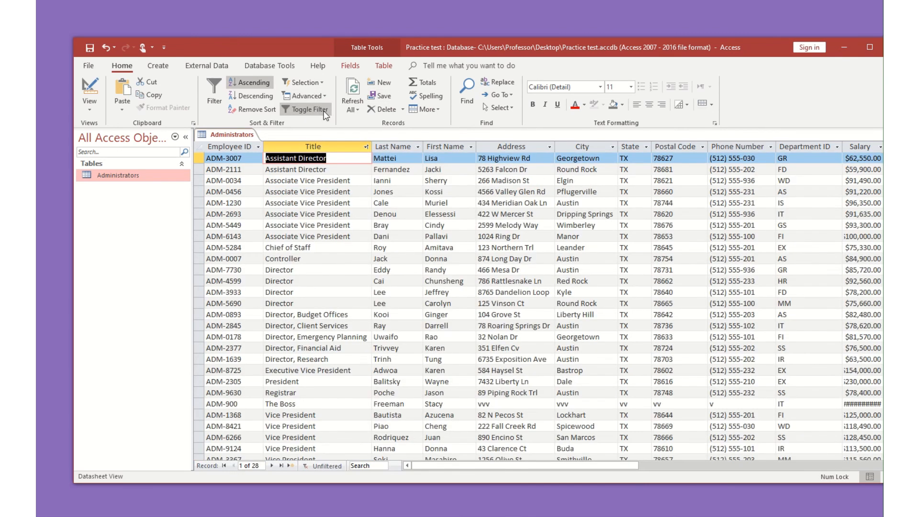
click(319, 111)
click(319, 111)
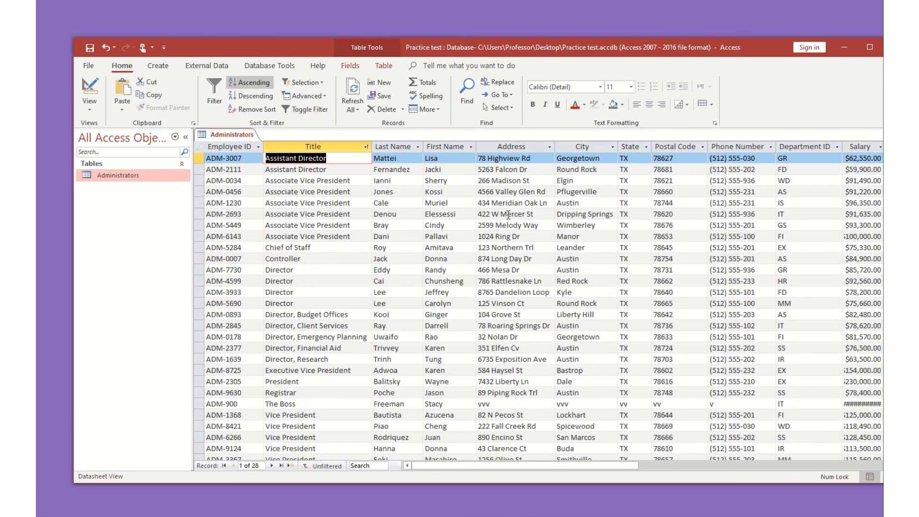
drag(704, 43, 654, 38)
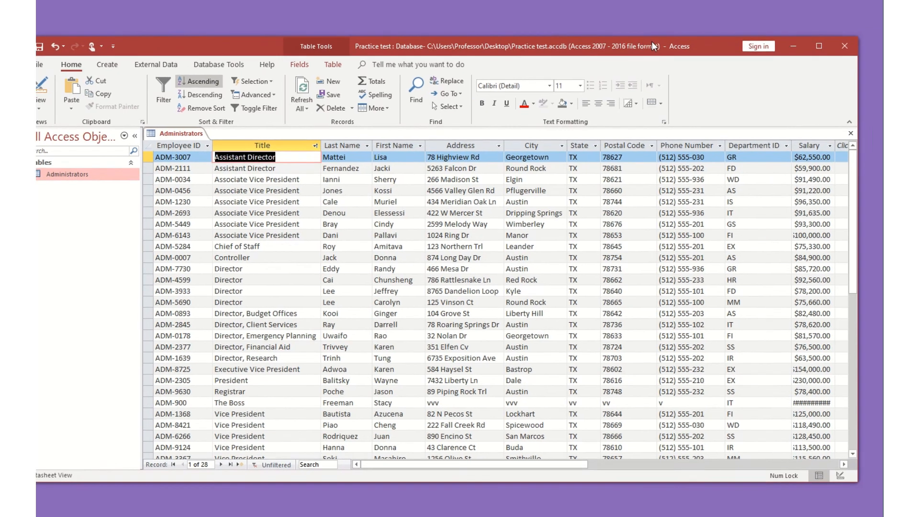